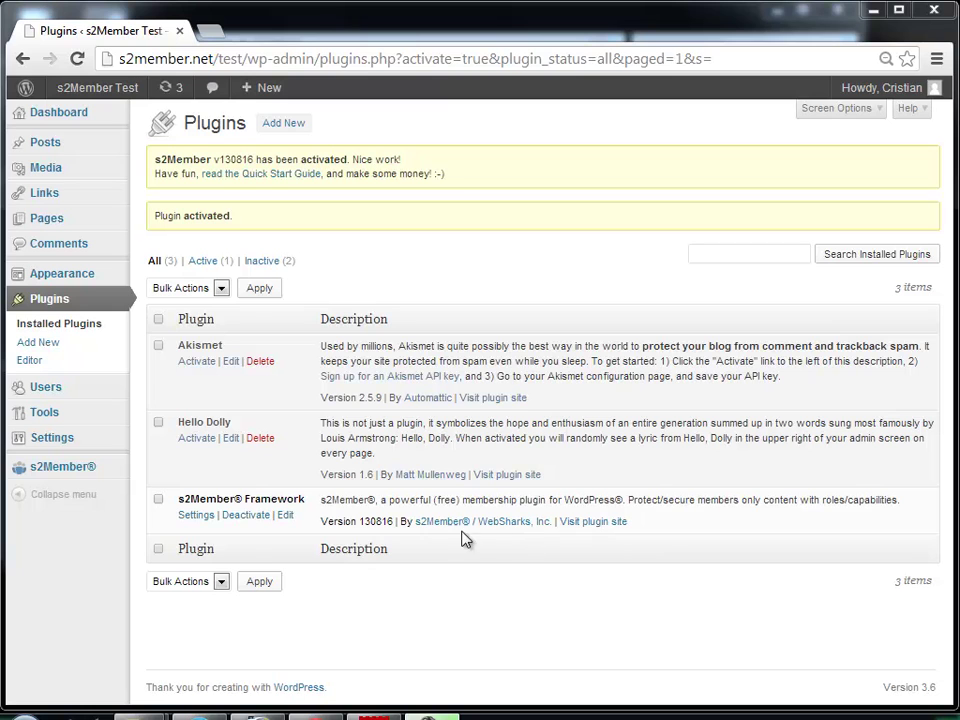
# Step: Go to s2Member® > General Options from the admin sidebar
pyautogui.moveTo(75, 468)
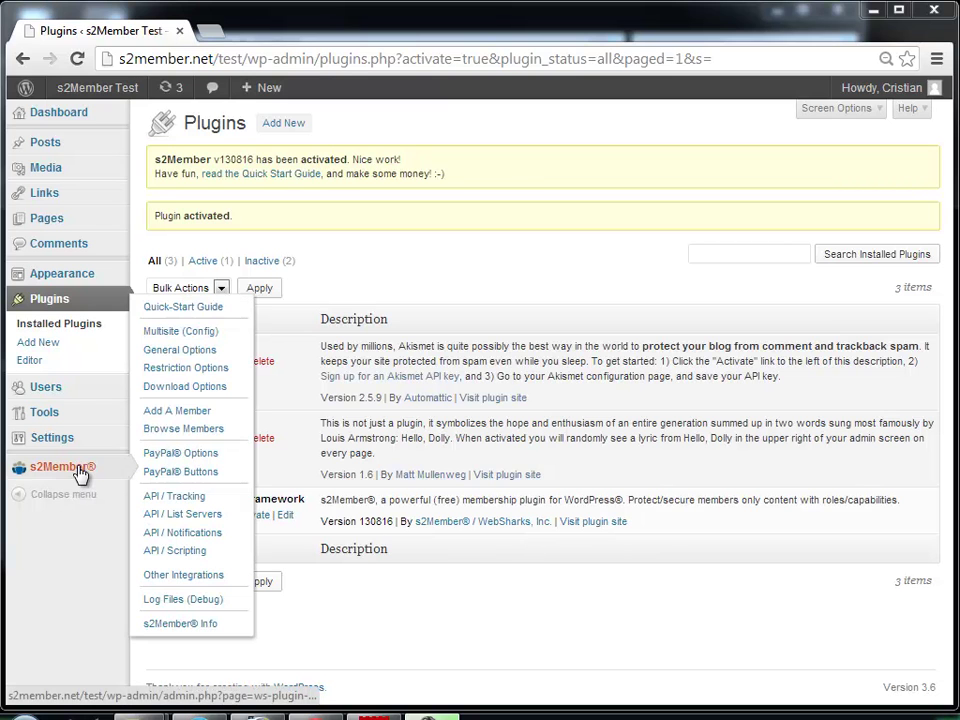
pyautogui.click(193, 352)
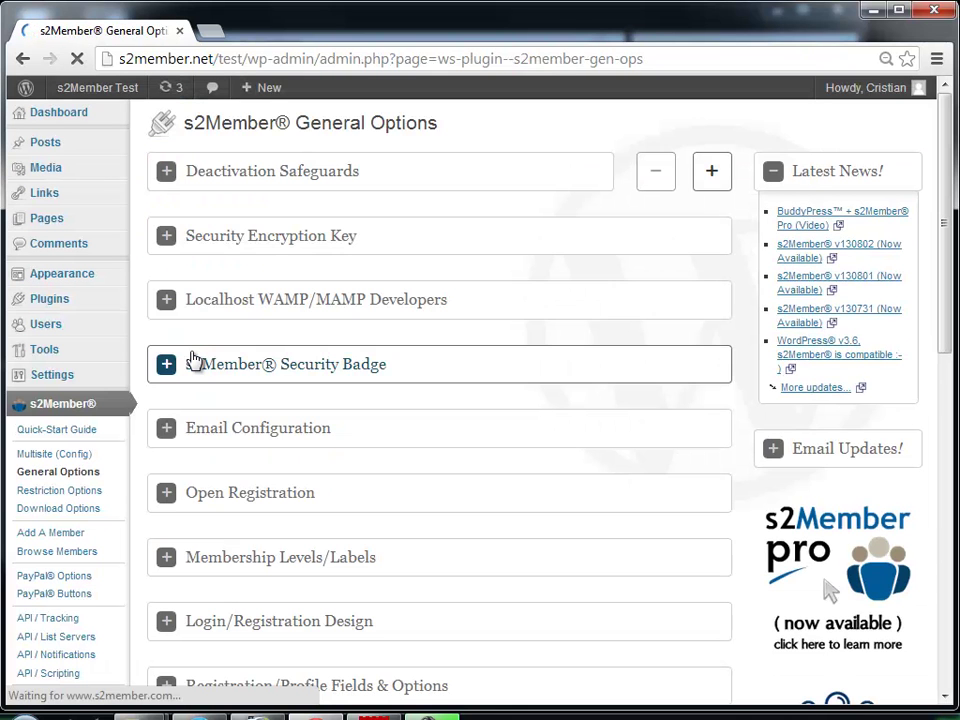
# Step: Auto-generate a random s2Member security encryption key
pyautogui.click(257, 238)
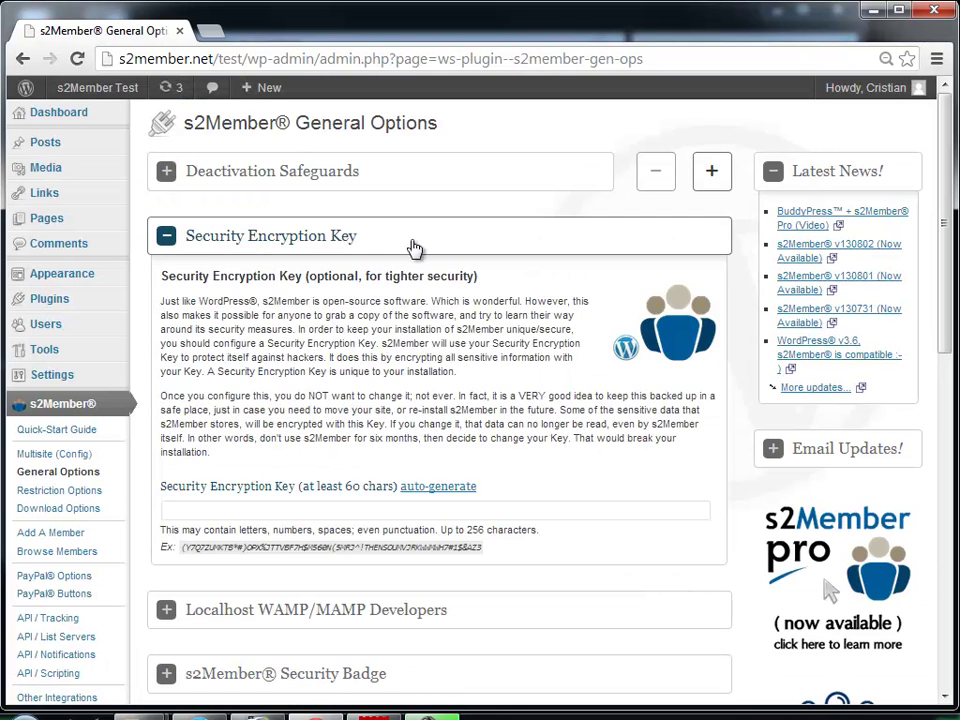
pyautogui.click(428, 488)
pyautogui.click(306, 250)
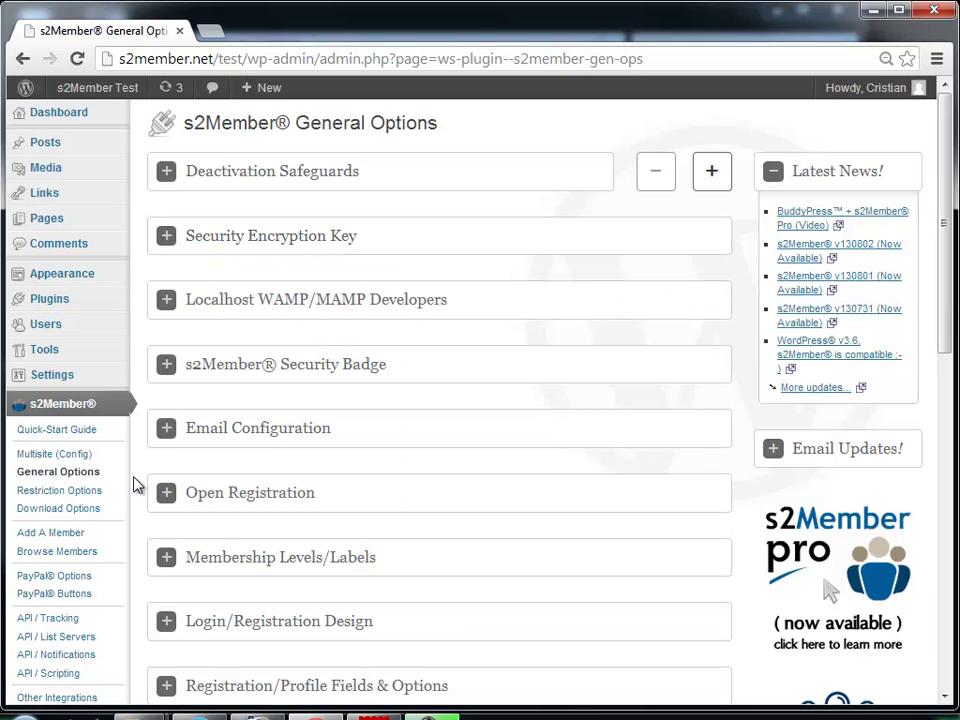
# Step: Set Allow Open Registration to Yes for free Level #0 subscribers
pyautogui.click(170, 492)
pyautogui.scroll(-3, 230, 520)
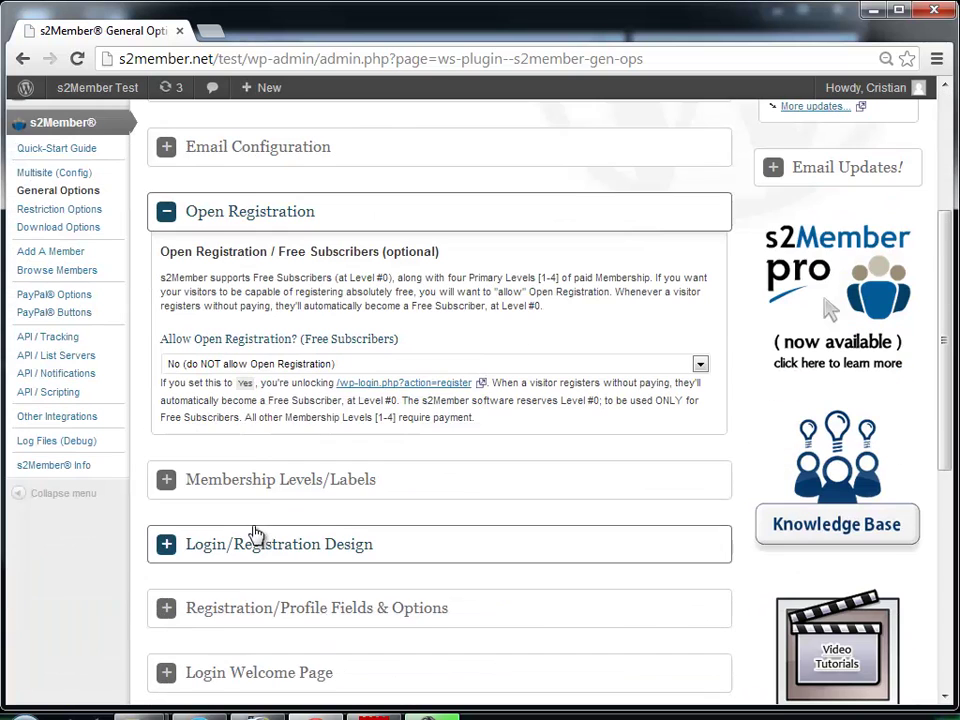
pyautogui.click(215, 365)
pyautogui.click(222, 396)
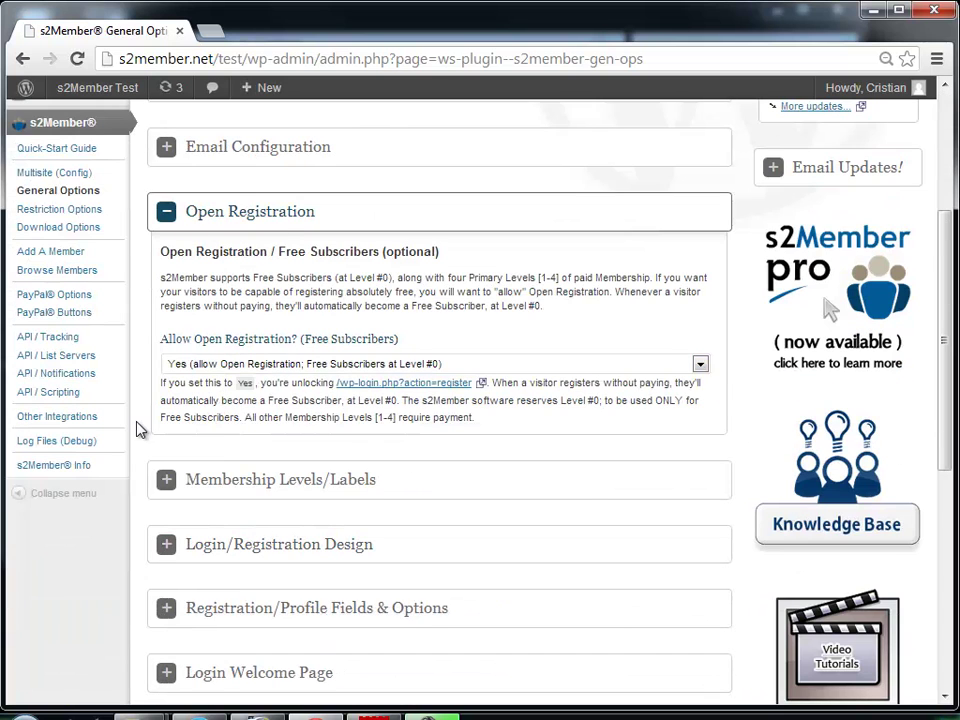
pyautogui.scroll(-3, 140, 430)
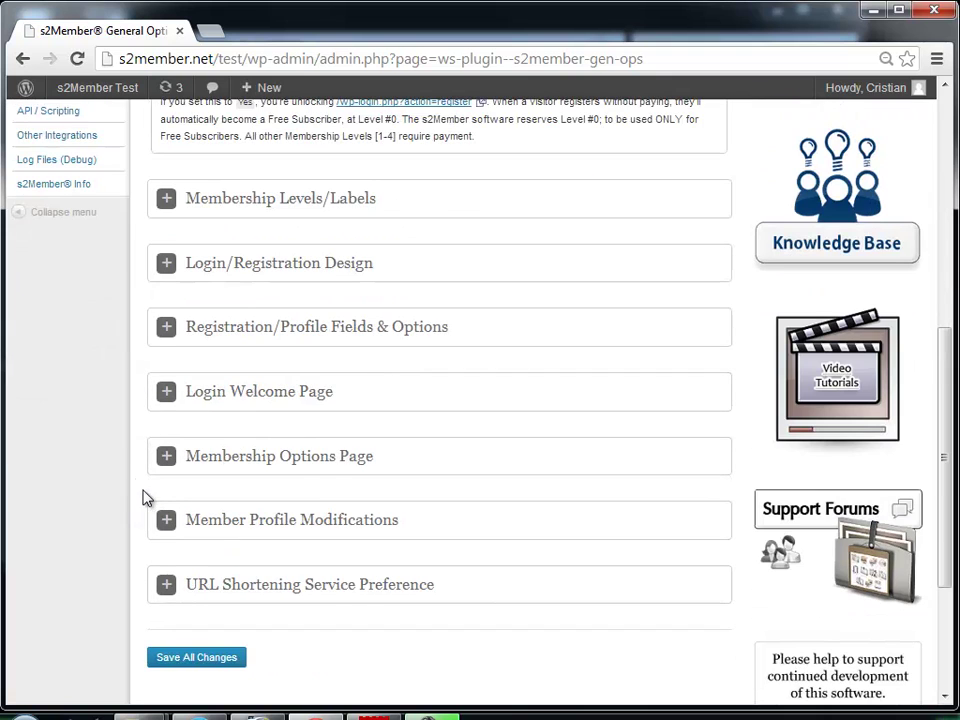
# Step: Select 'Membership Options' as the Membership Options Page and save all General Options changes
pyautogui.click(253, 466)
pyautogui.scroll(-3, 122, 476)
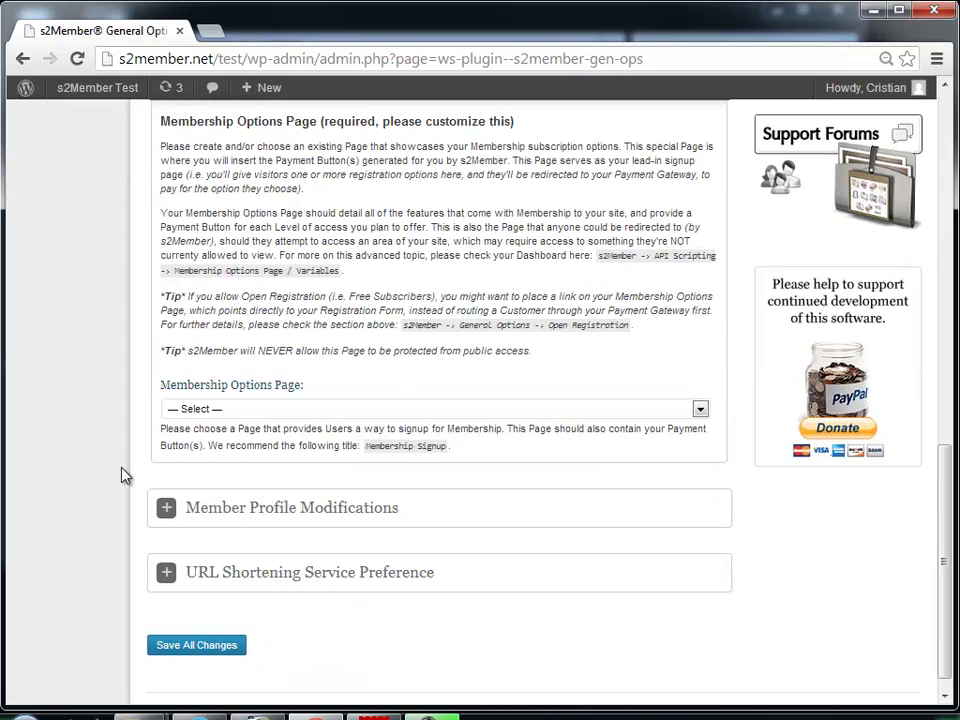
pyautogui.click(200, 410)
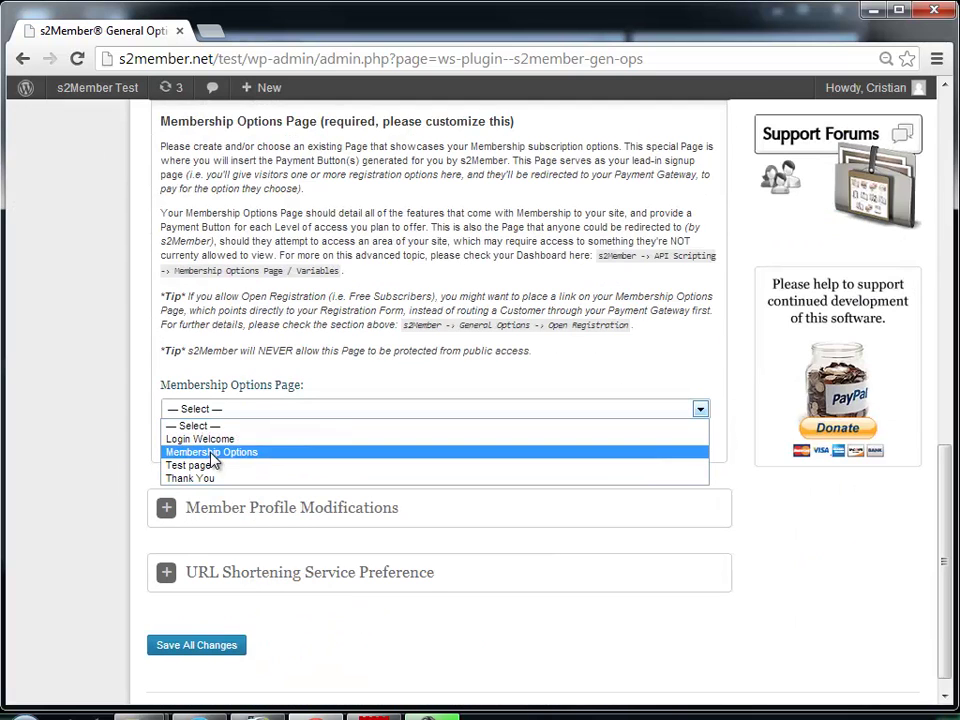
pyautogui.click(212, 452)
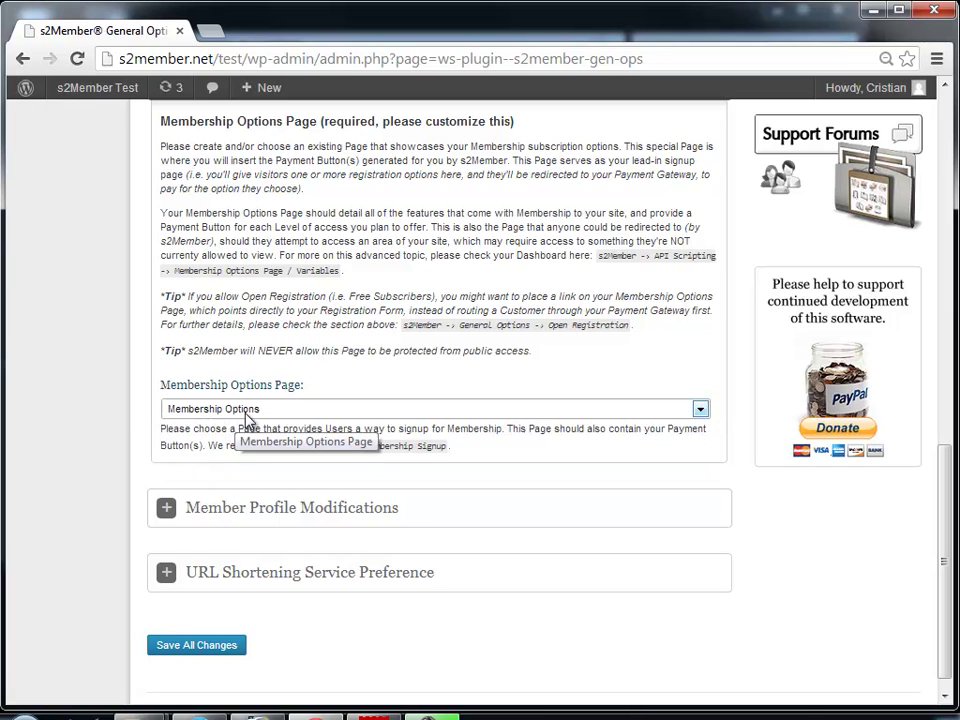
pyautogui.click(293, 411)
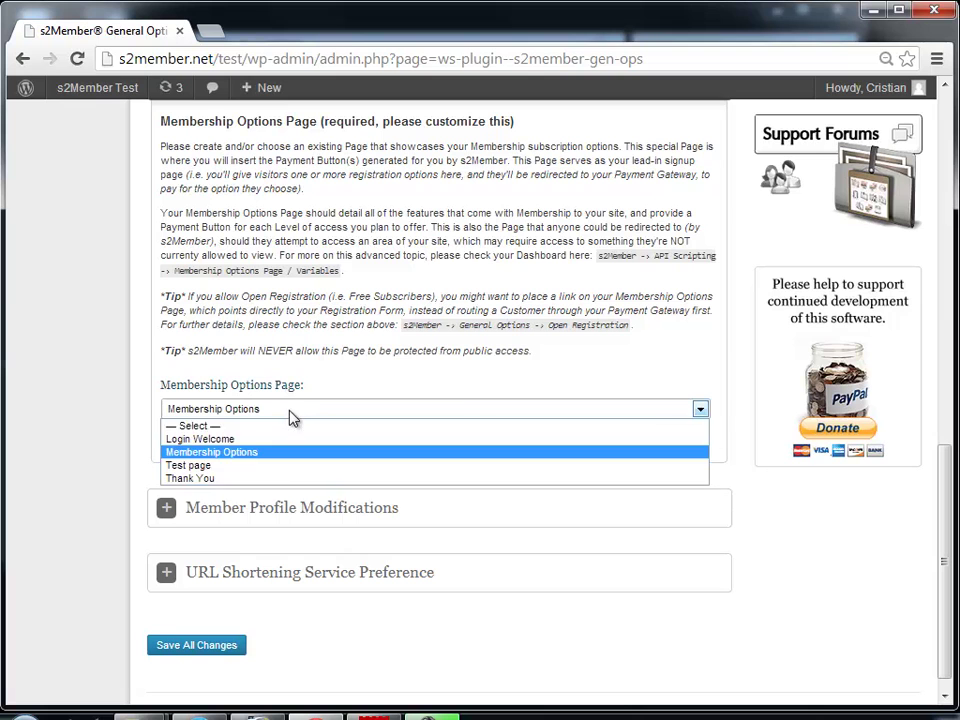
pyautogui.click(246, 452)
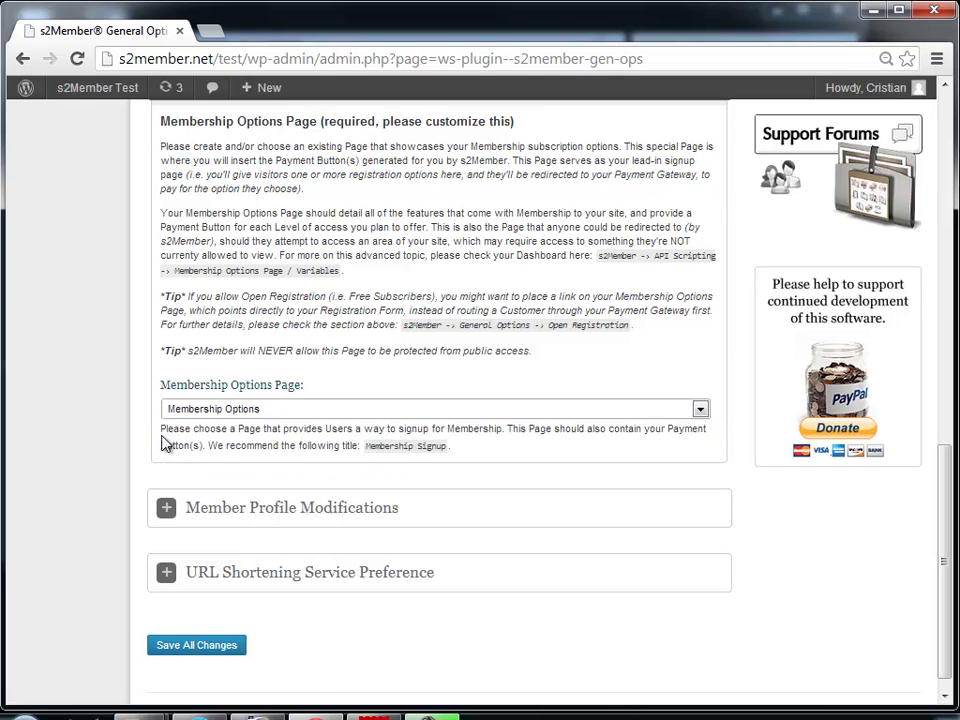
pyautogui.scroll(-1, 124, 450)
pyautogui.click(207, 623)
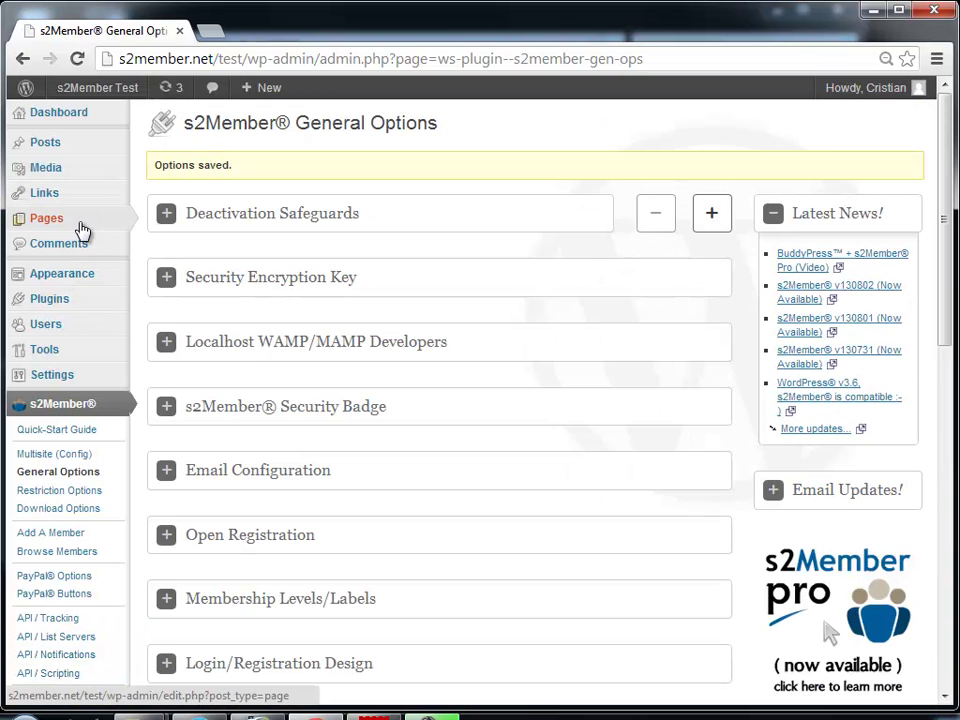
pyautogui.moveTo(82, 230)
# Step: Set the Test page's Page Level Restriction to Require Level #0 and update it
pyautogui.click(173, 222)
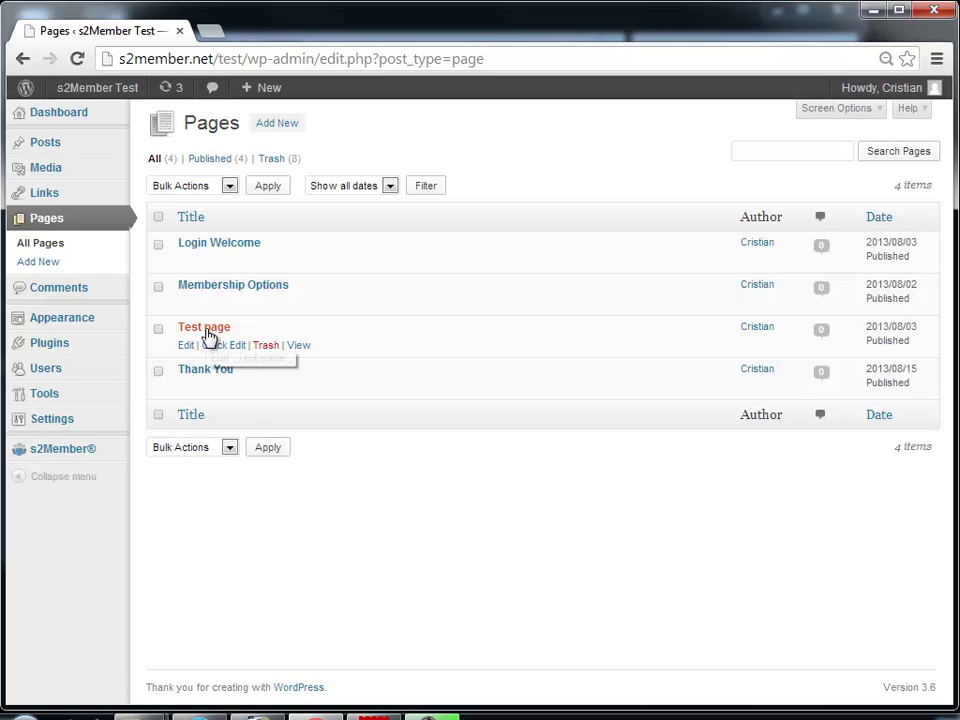
pyautogui.click(207, 332)
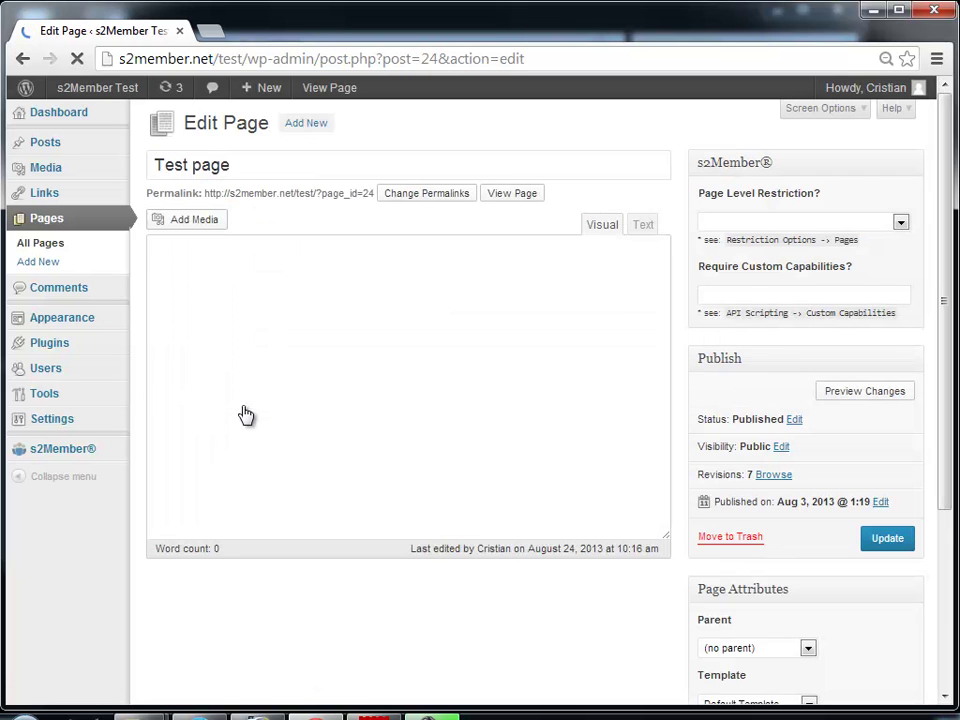
pyautogui.click(863, 222)
pyautogui.click(820, 252)
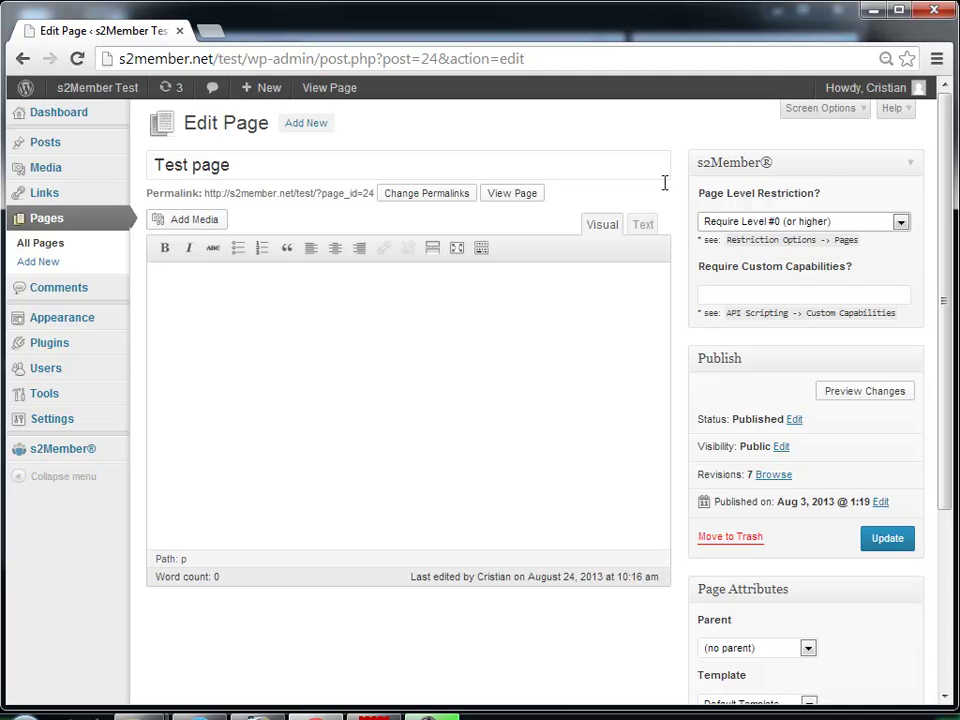
pyautogui.click(887, 538)
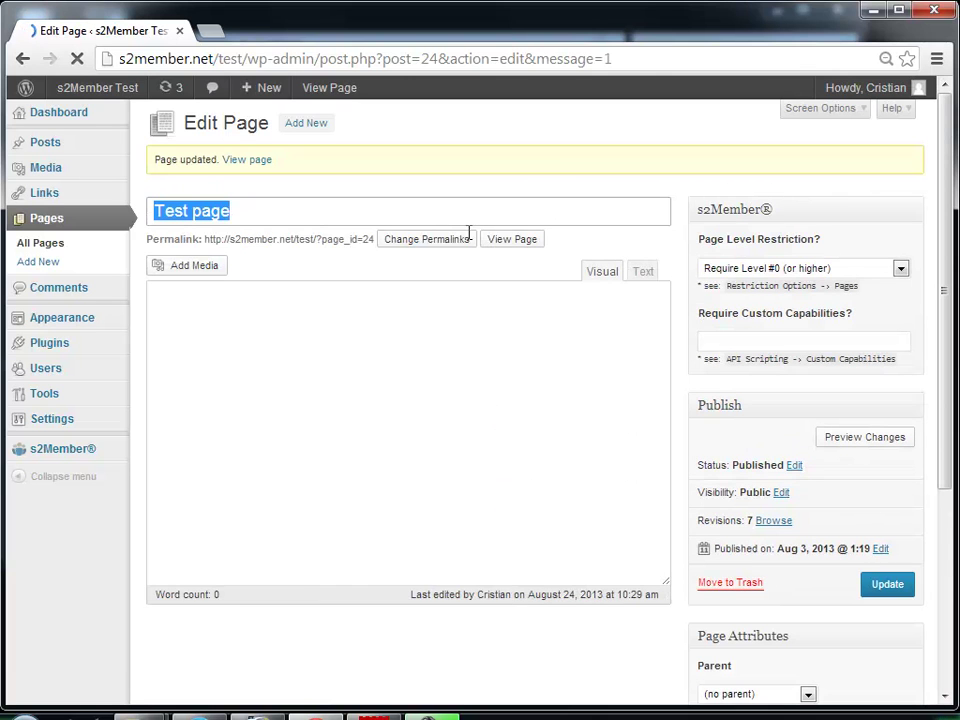
# Step: Copy the Test page's public link address for testing in a private window
pyautogui.rightClick(512, 243)
pyautogui.click(568, 341)
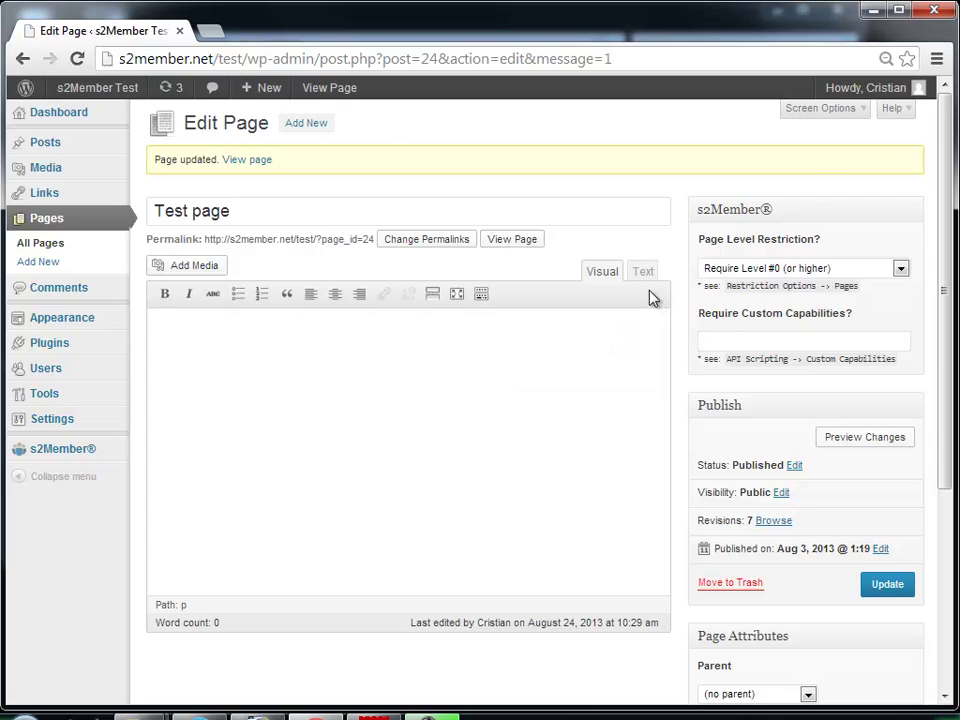
pyautogui.click(937, 58)
# Step: Visit the copied Test page link incognito, confirm it shows Membership Options, then close it
pyautogui.click(928, 128)
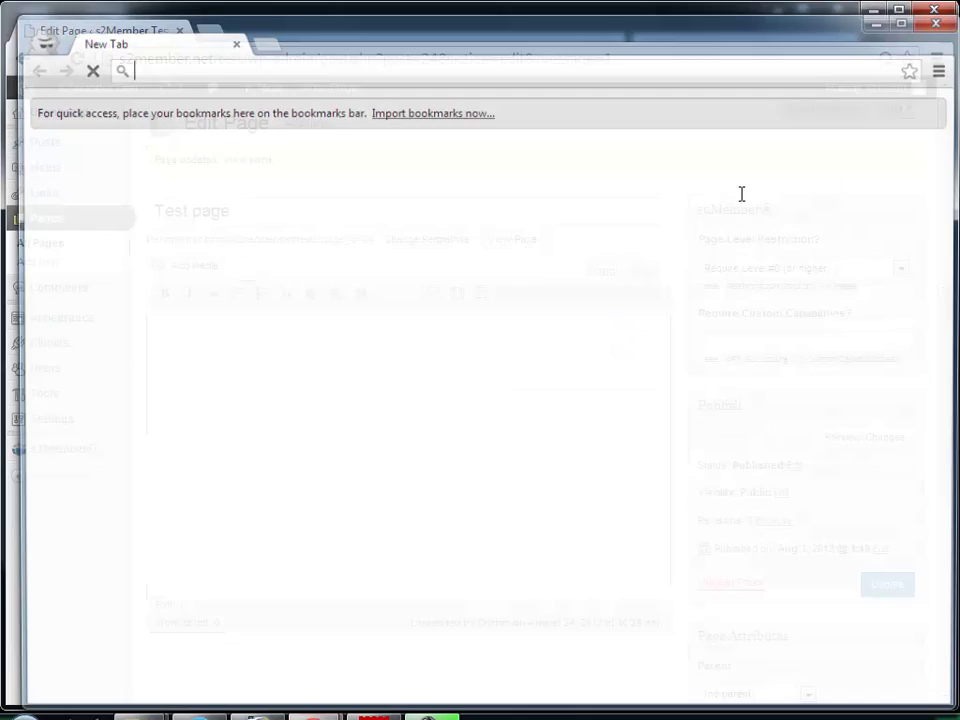
pyautogui.write('http://s2member.net/test/?page_id=24')
pyautogui.press('Return')
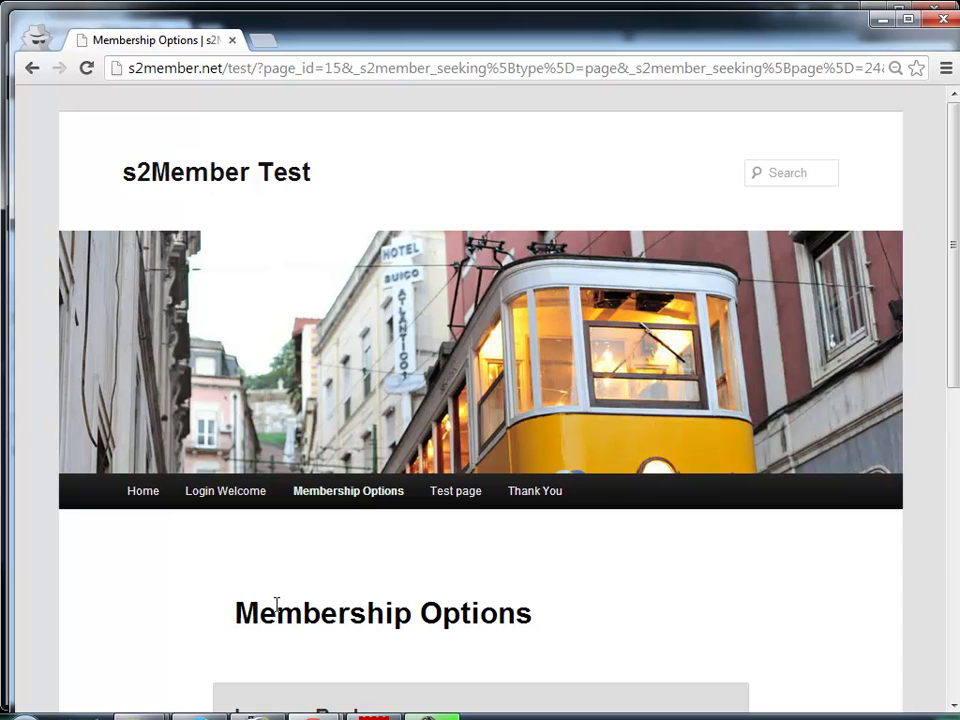
pyautogui.moveTo(237, 615); pyautogui.dragTo(579, 628)
pyautogui.click(582, 627)
pyautogui.scroll(-3, 648, 603)
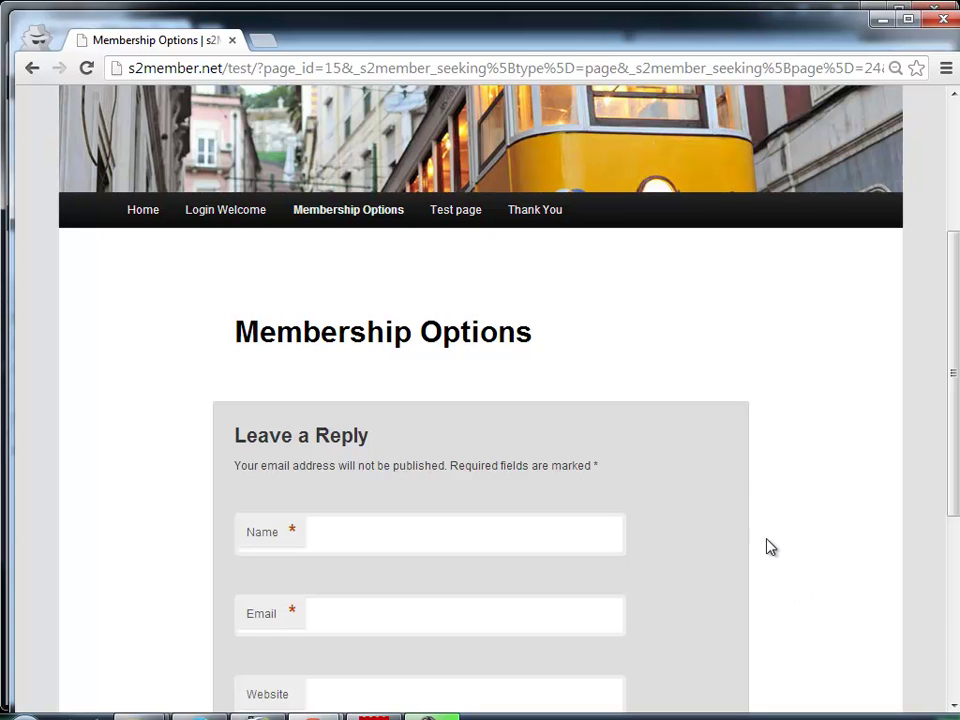
pyautogui.click(942, 19)
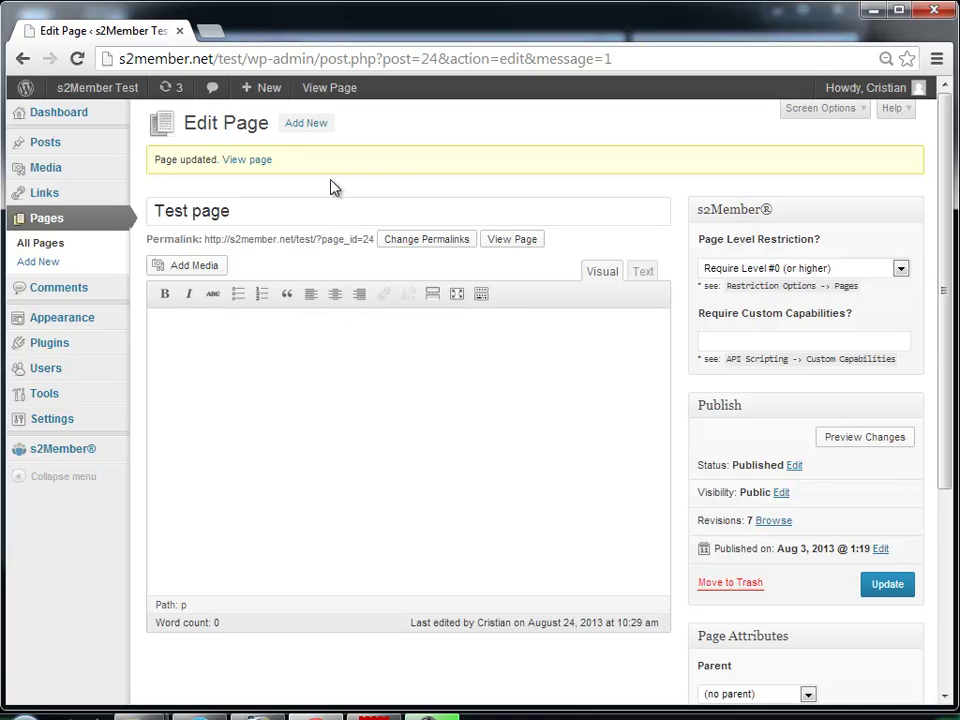
# Step: Change the Test page restriction to Require Level #1, then go to s2Member PayPal Options
pyautogui.click(806, 268)
pyautogui.click(800, 313)
pyautogui.click(737, 210)
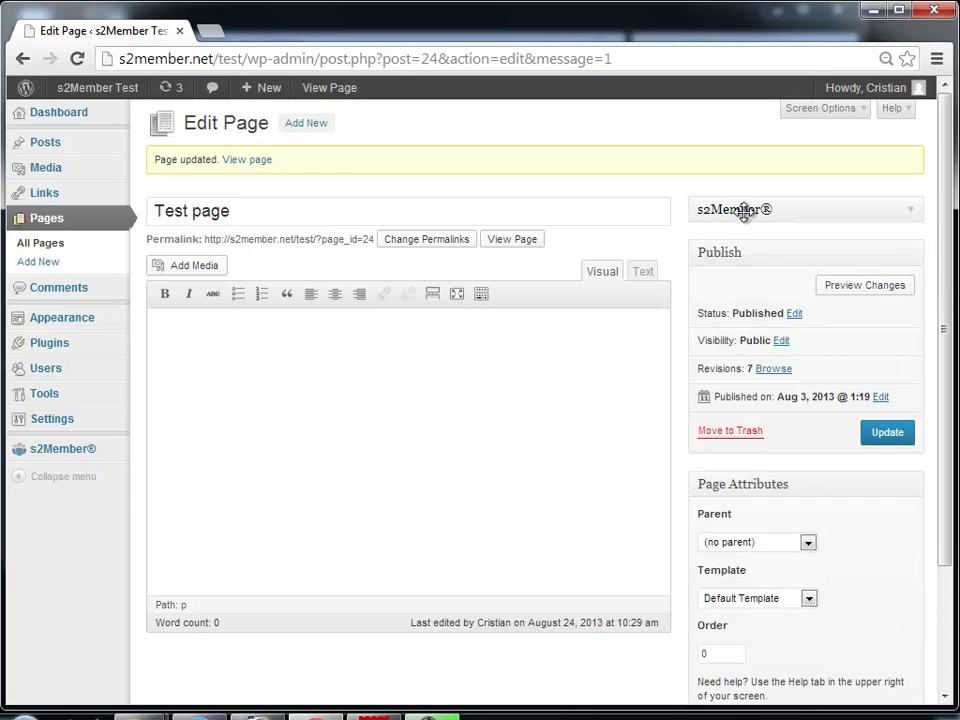
pyautogui.click(737, 210)
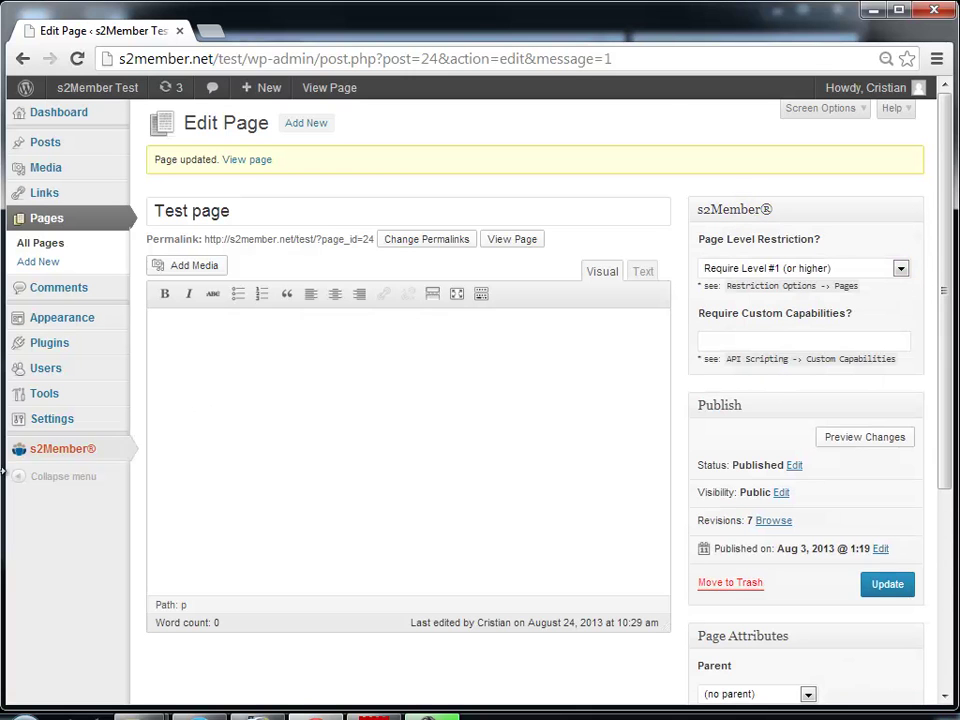
pyautogui.moveTo(75, 450)
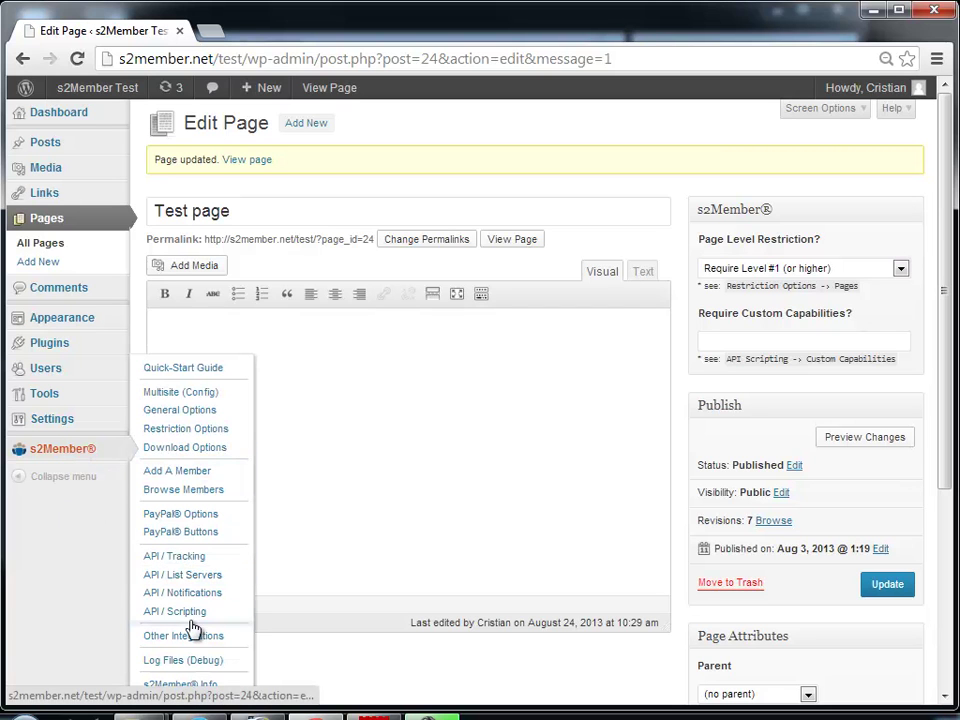
pyautogui.click(210, 516)
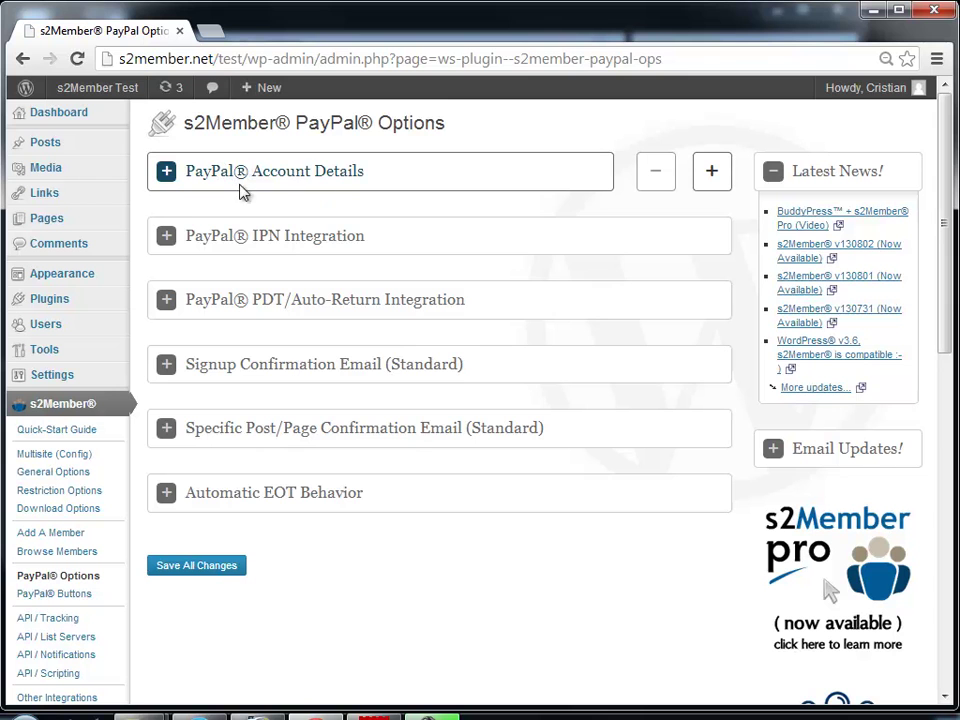
# Step: Review the PayPal Account Details, IPN and PDT/Auto-Return sections, then go to PayPal Buttons
pyautogui.click(280, 178)
pyautogui.click(284, 188)
pyautogui.click(270, 235)
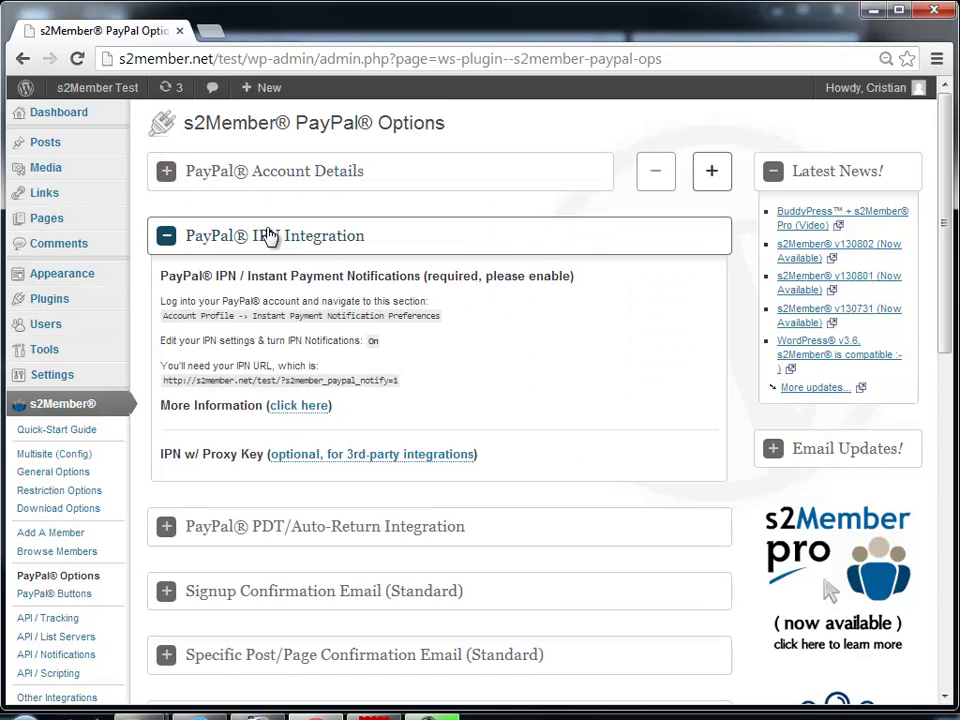
pyautogui.click(278, 236)
pyautogui.click(285, 298)
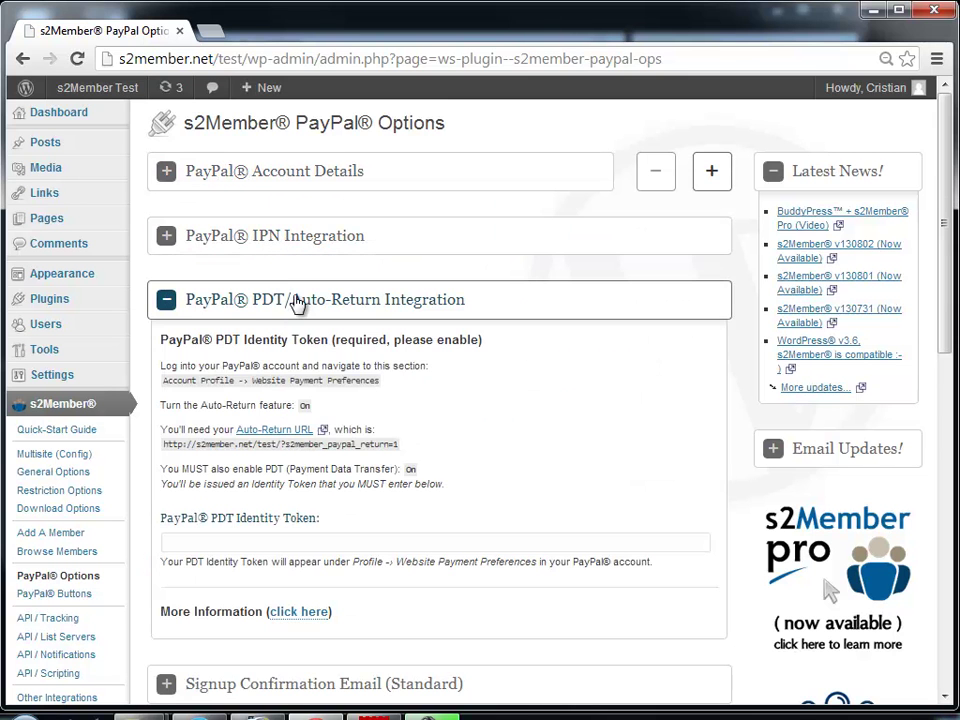
pyautogui.click(296, 300)
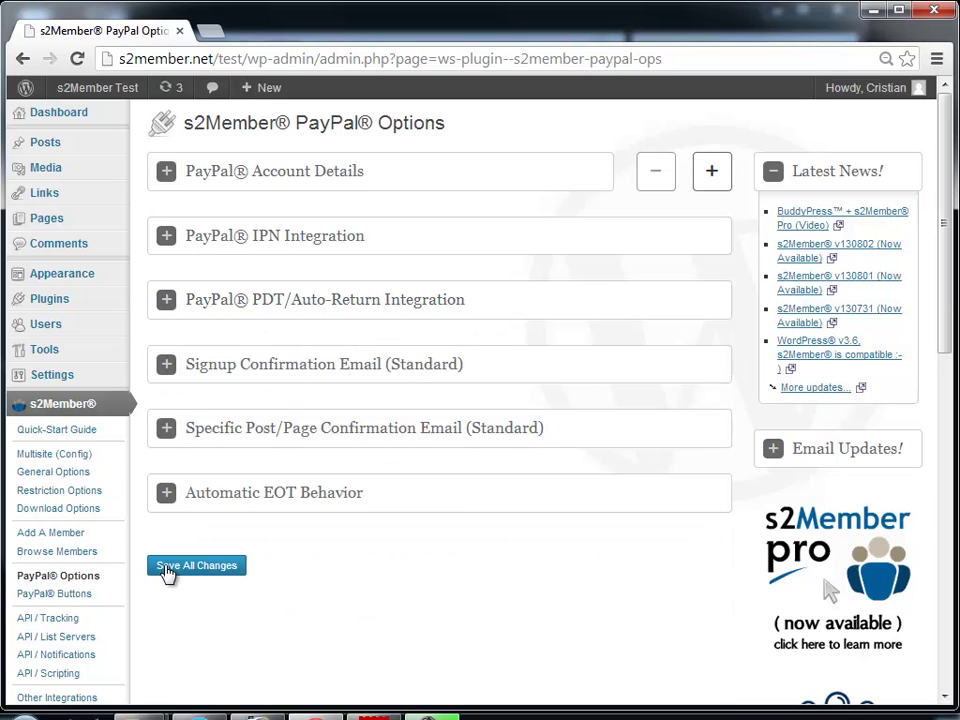
pyautogui.click(80, 596)
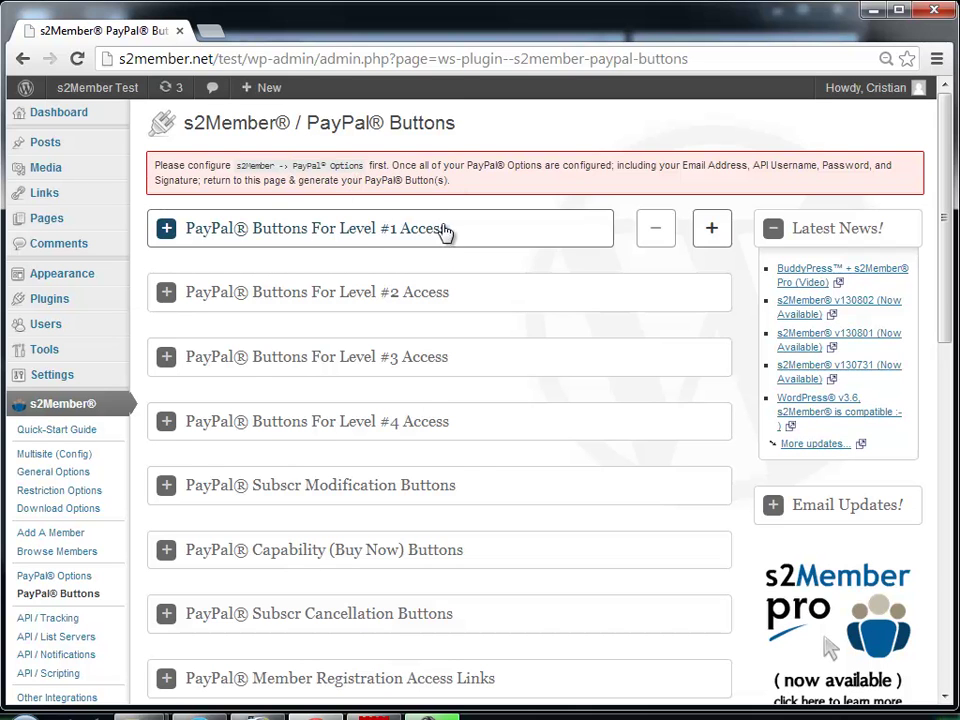
# Step: Generate the Level #1 PayPal button code with a charge amount of 10
pyautogui.click(388, 226)
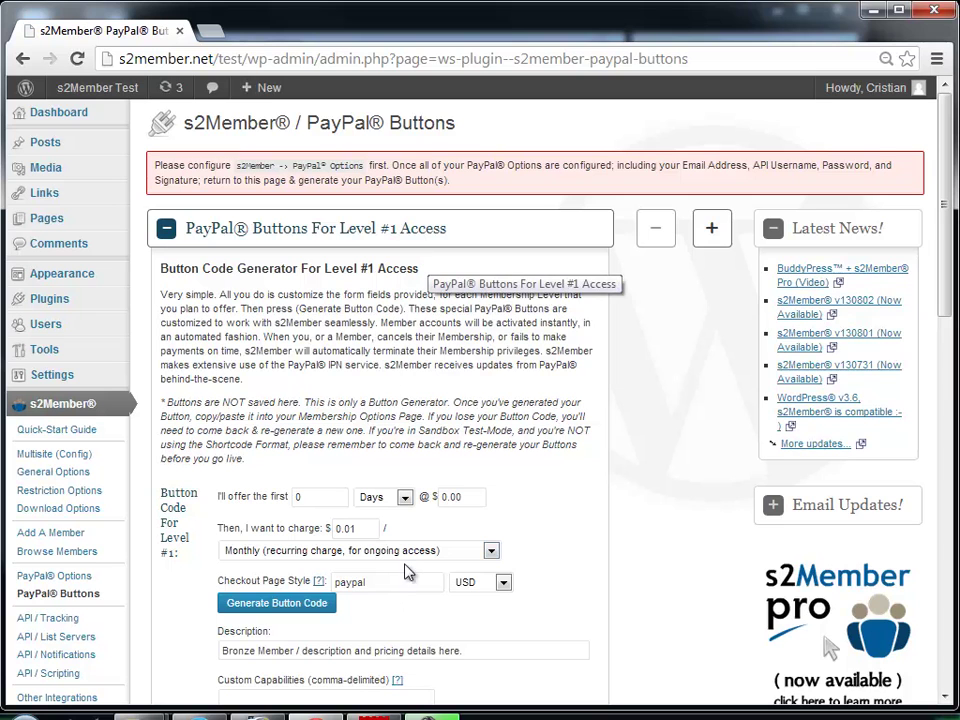
pyautogui.moveTo(356, 530); pyautogui.dragTo(288, 528)
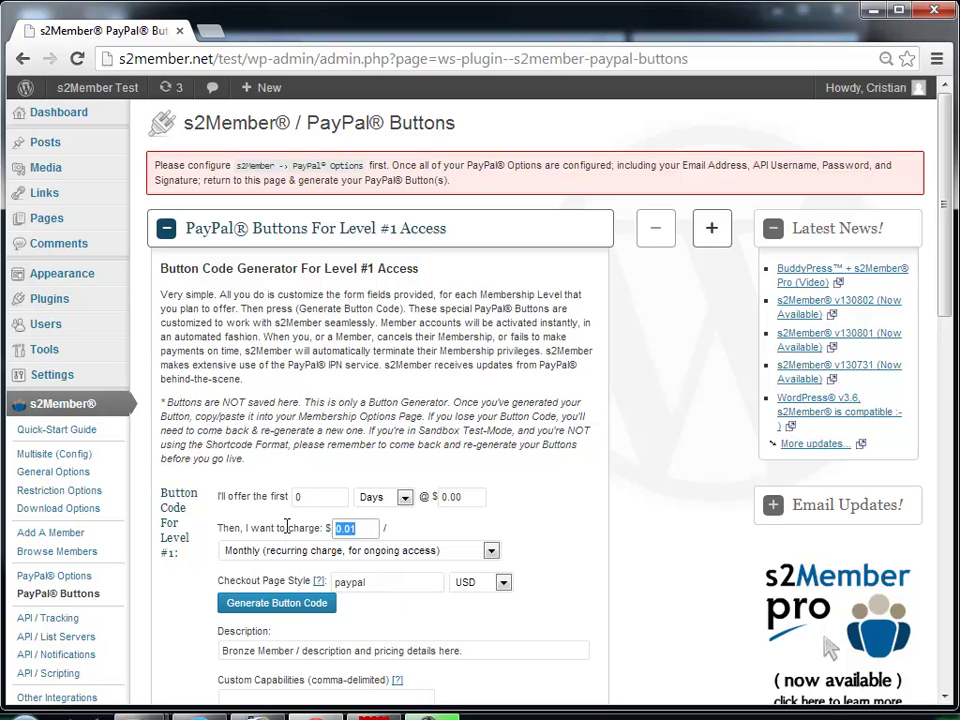
pyautogui.write('10')
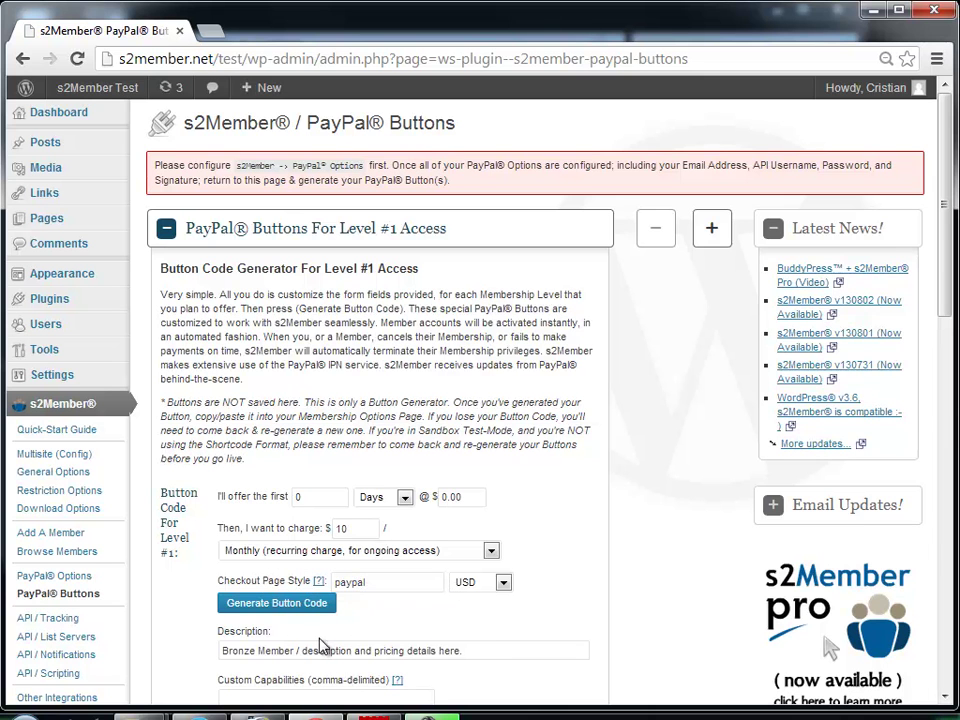
pyautogui.click(287, 612)
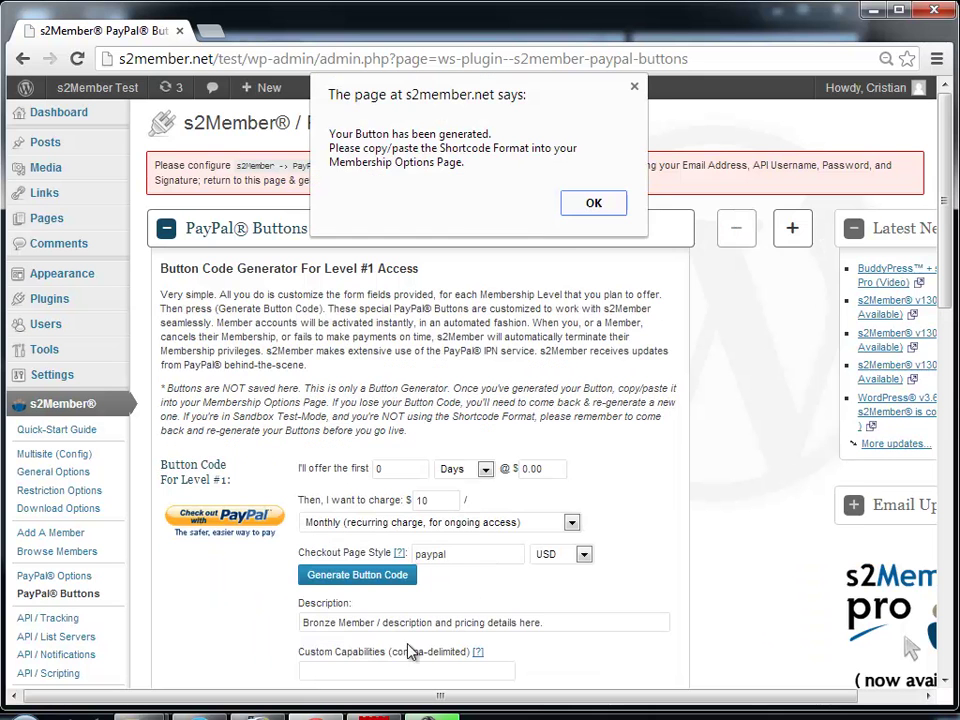
pyautogui.click(612, 198)
# Step: Copy the generated Level #1 button shortcode
pyautogui.rightClick(400, 383)
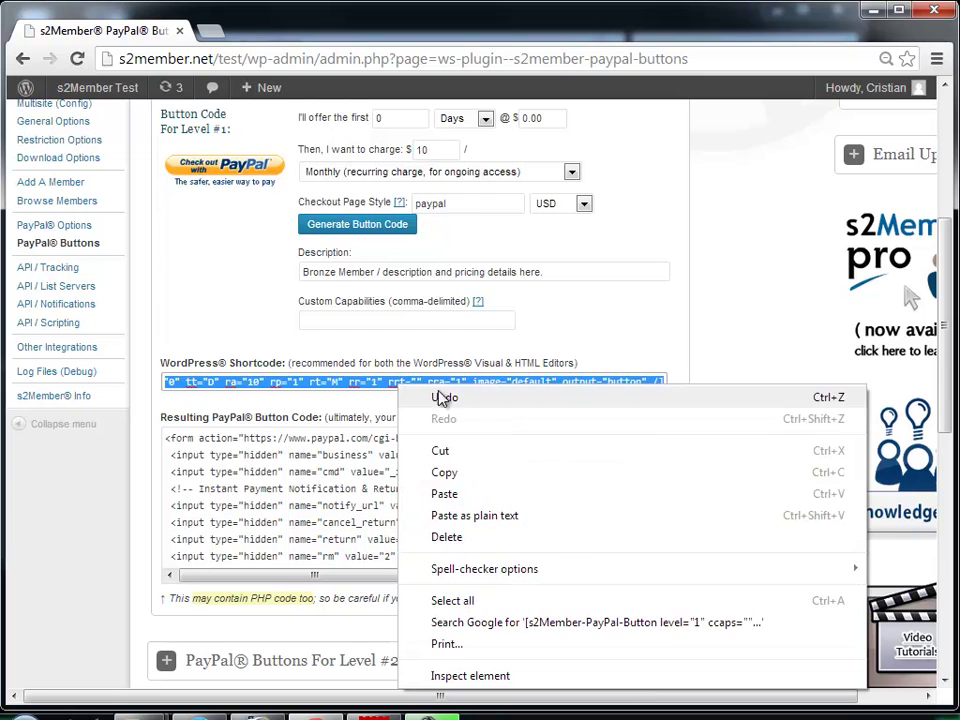
pyautogui.click(445, 472)
pyautogui.scroll(4, 122, 268)
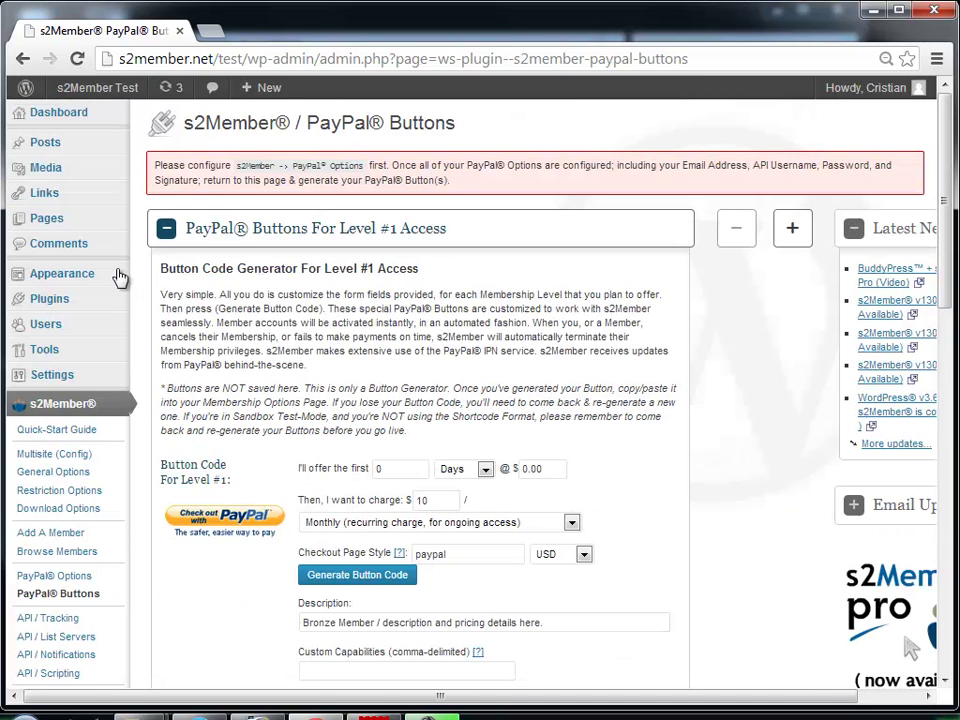
# Step: Paste the Level #1 button shortcode into the Membership Options page body and update it
pyautogui.moveTo(79, 224)
pyautogui.click(160, 216)
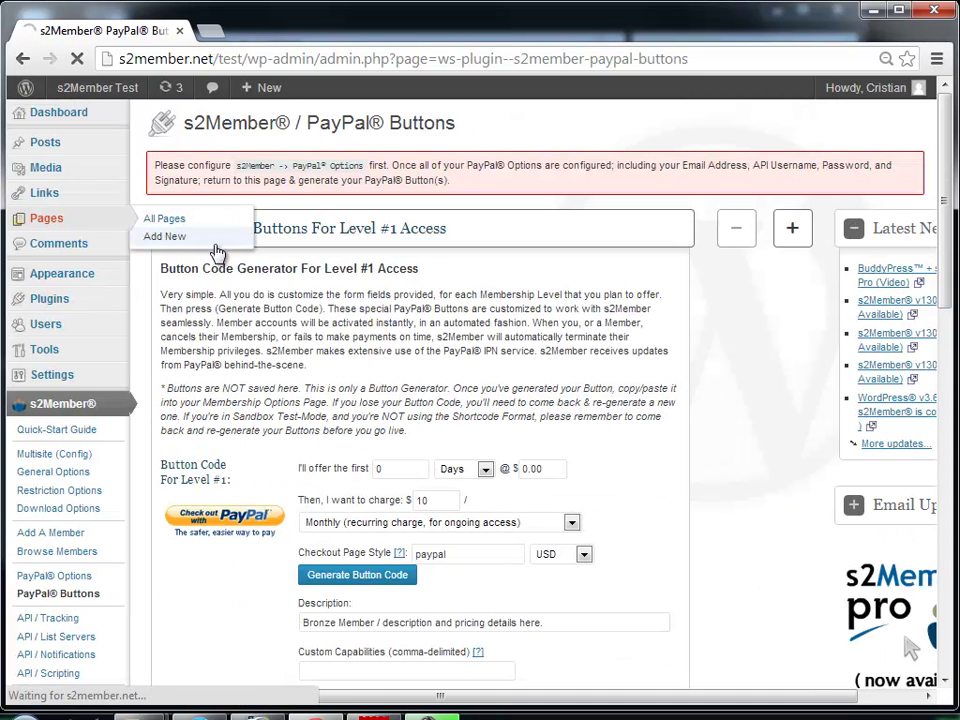
pyautogui.click(240, 290)
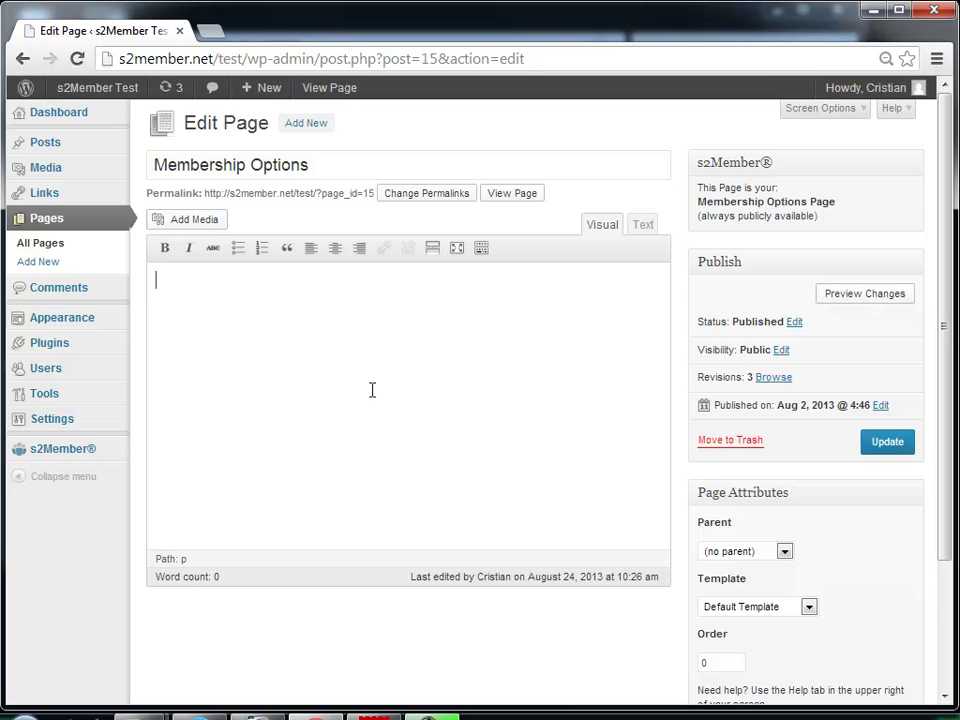
pyautogui.hotkey('ctrl', 'v')
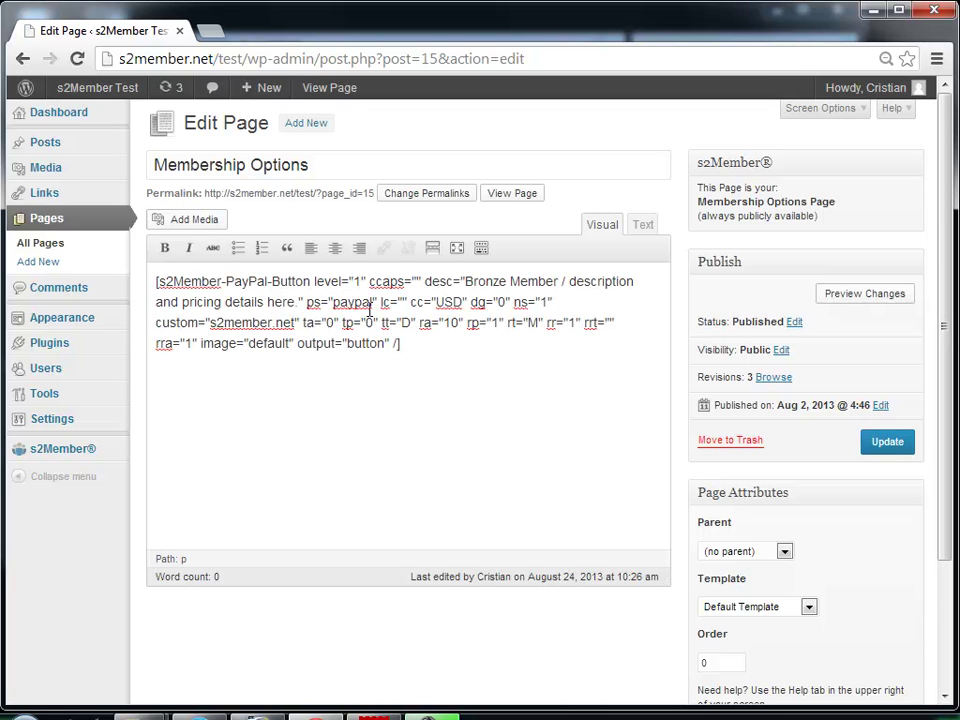
pyautogui.press('Return')
pyautogui.click(877, 450)
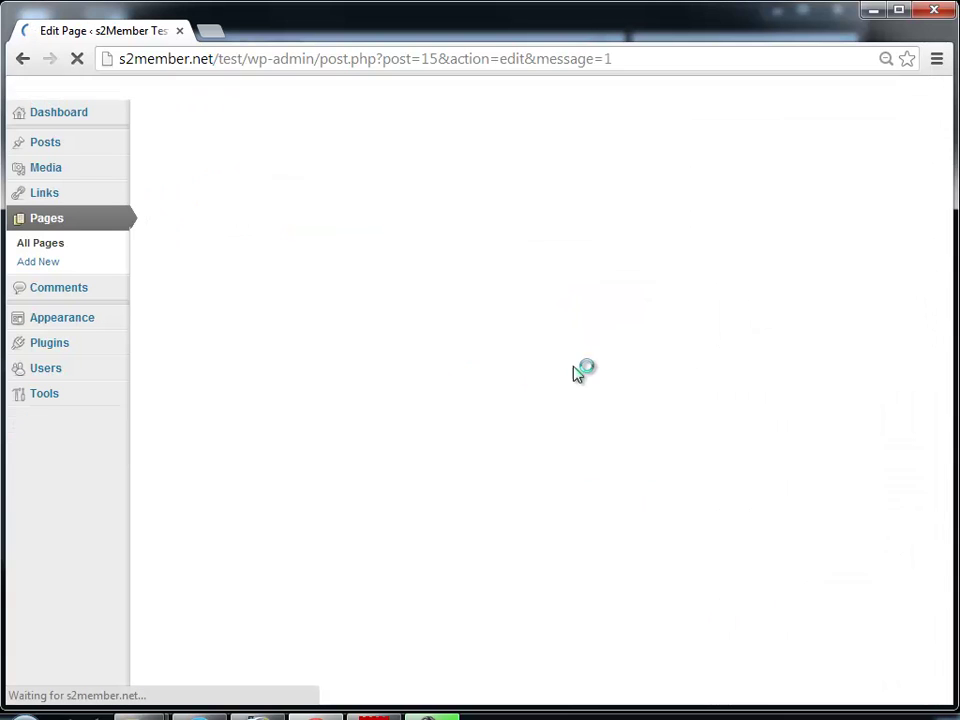
# Step: View the live Membership Options page and check the Level #1 PayPal checkout button
pyautogui.click(519, 247)
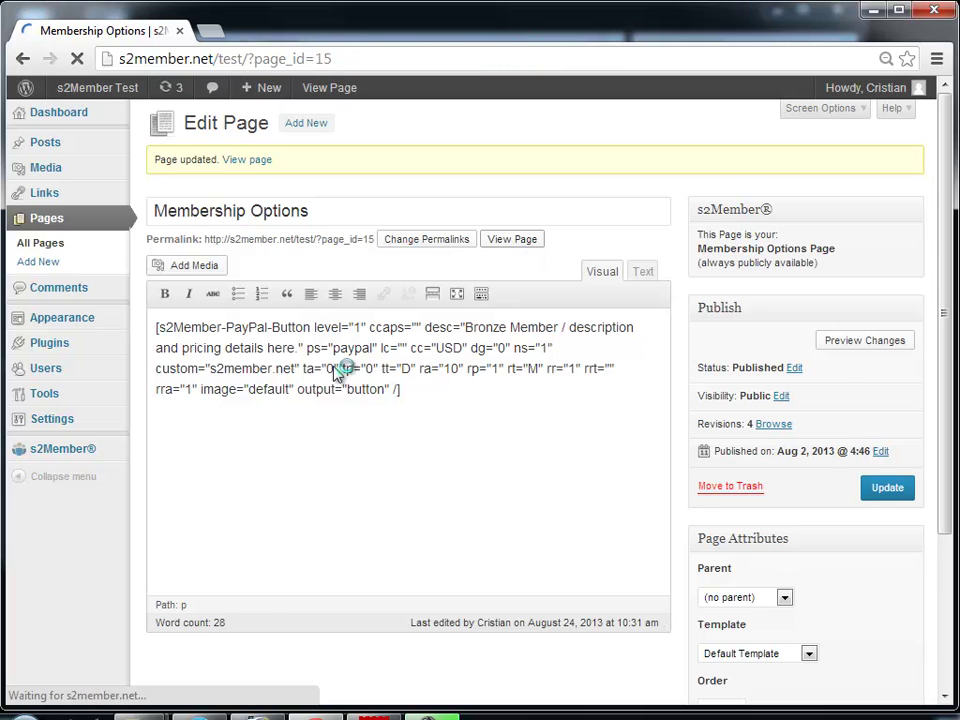
pyautogui.scroll(-3, 420, 540)
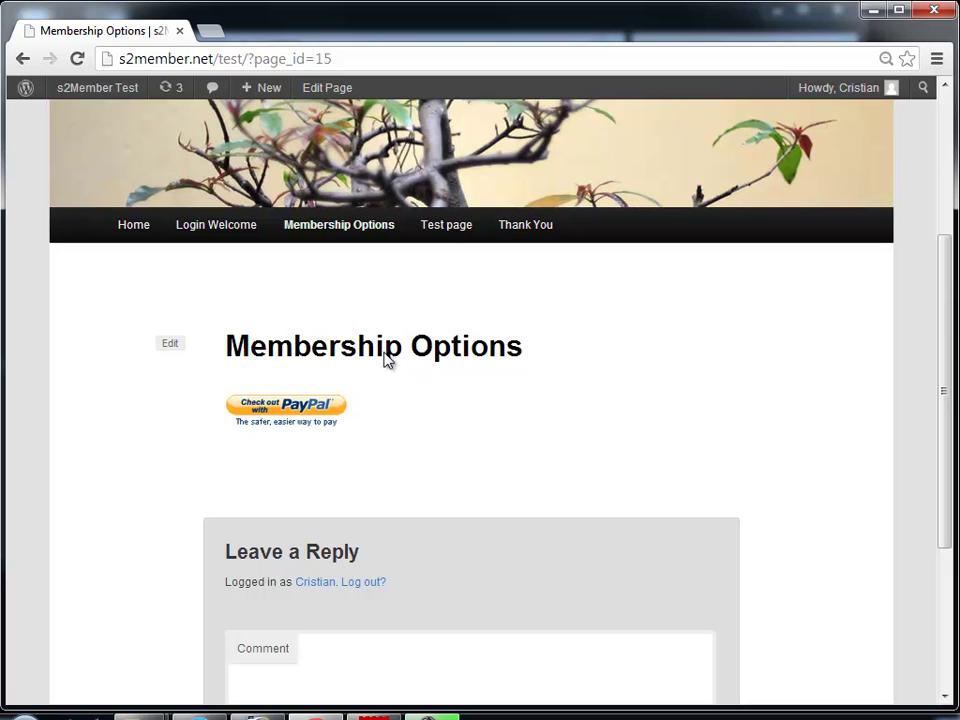
pyautogui.moveTo(117, 98)
pyautogui.scroll(3, 364, 392)
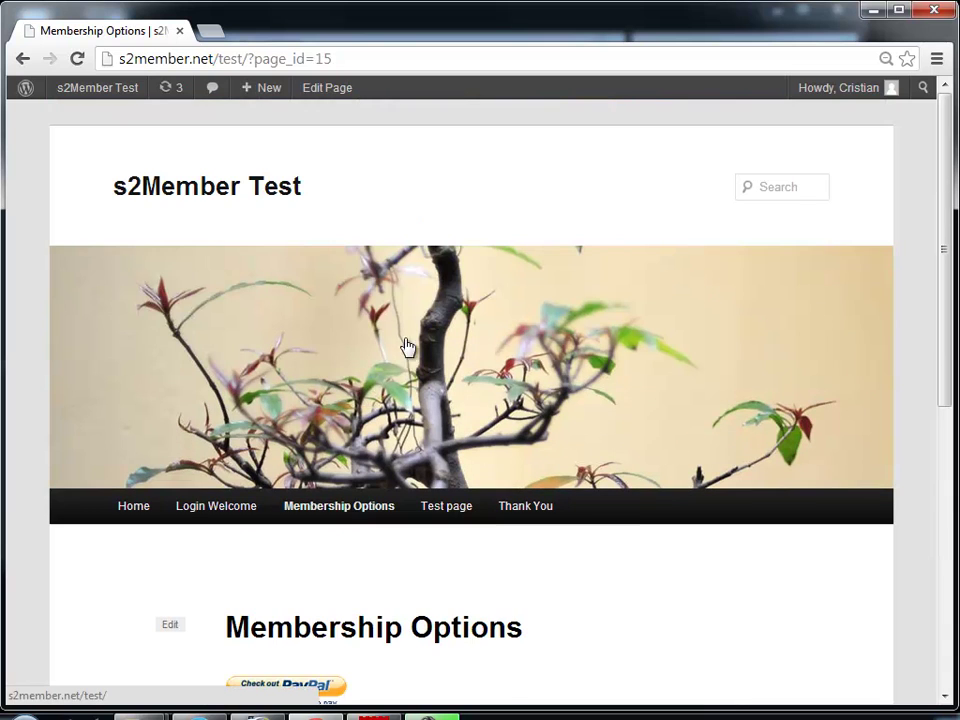